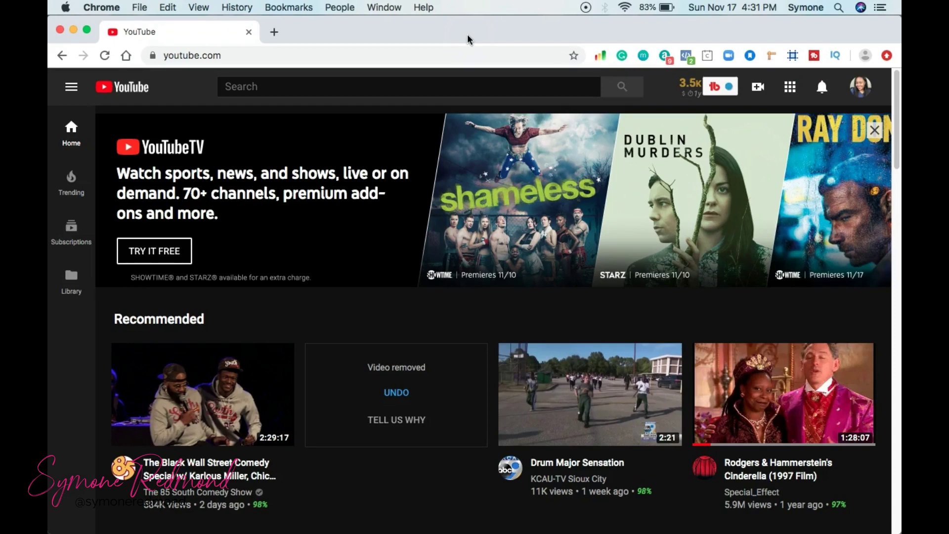
- From your channel, open 'How To Improve Your YouTube Channel | 5 Tips' and expand its full description
{"action": "left_click", "coordinate": [868, 93]}
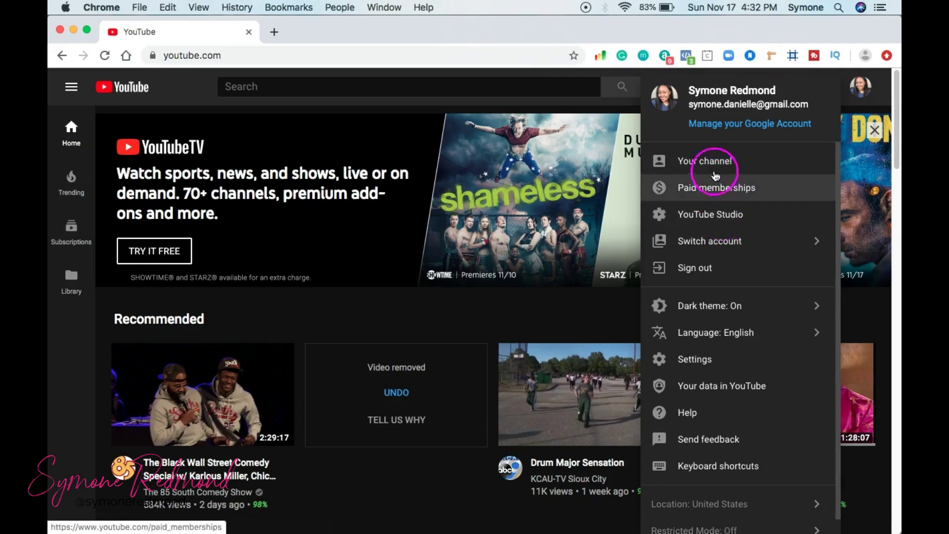
{"action": "left_click", "coordinate": [687, 162]}
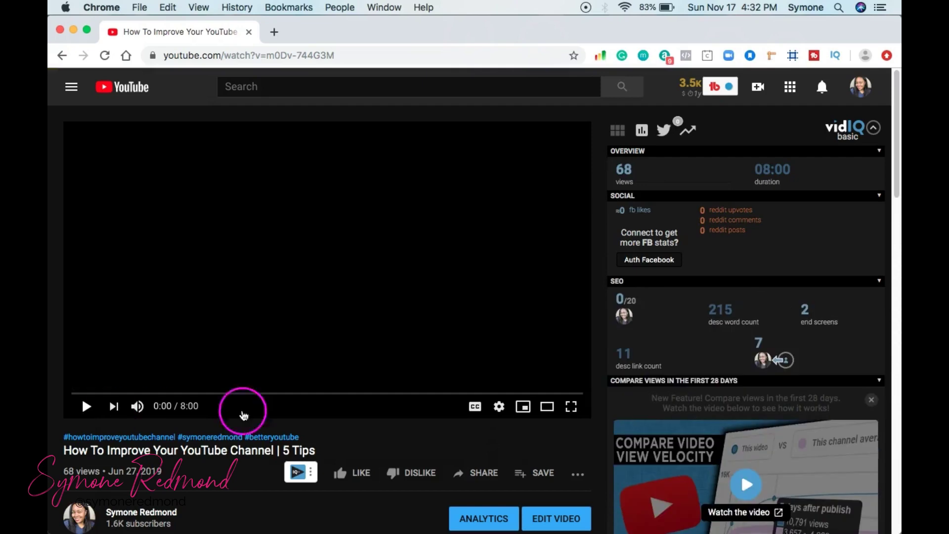
{"action": "scroll", "coordinate": [271, 414], "scroll_direction": "down", "scroll_amount": 4}
{"action": "scroll", "coordinate": [271, 415], "scroll_direction": "down", "scroll_amount": 1}
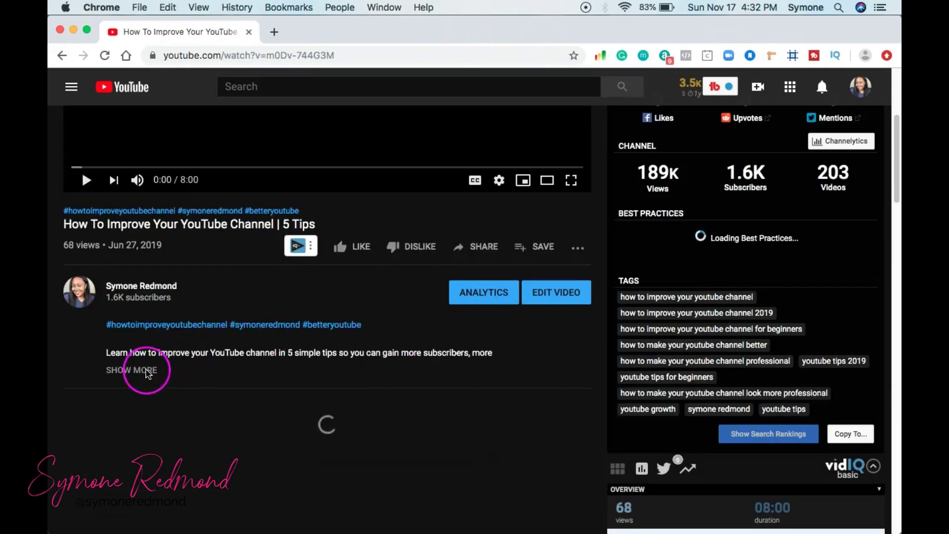
{"action": "left_click", "coordinate": [147, 370]}
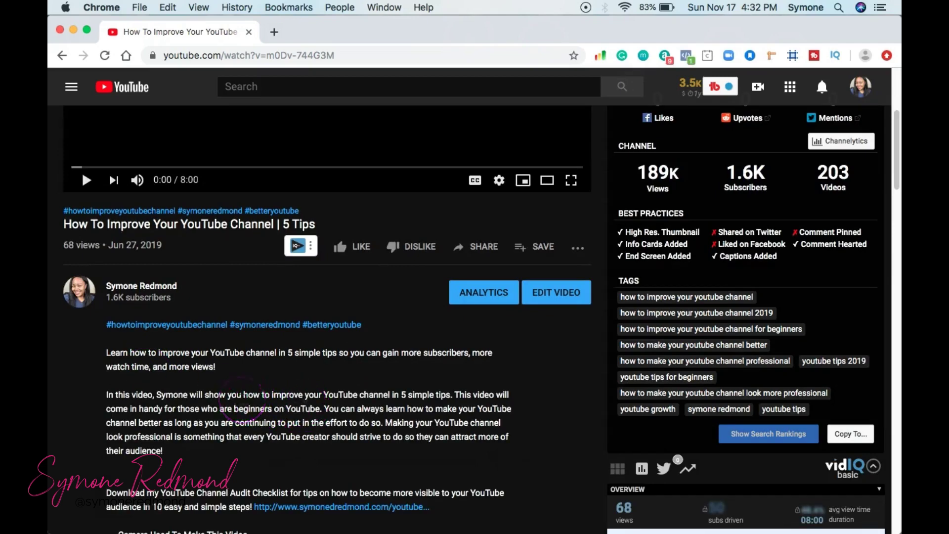
{"action": "scroll", "coordinate": [243, 395], "scroll_direction": "down", "scroll_amount": 3}
{"action": "scroll", "coordinate": [242, 396], "scroll_direction": "up", "scroll_amount": 3}
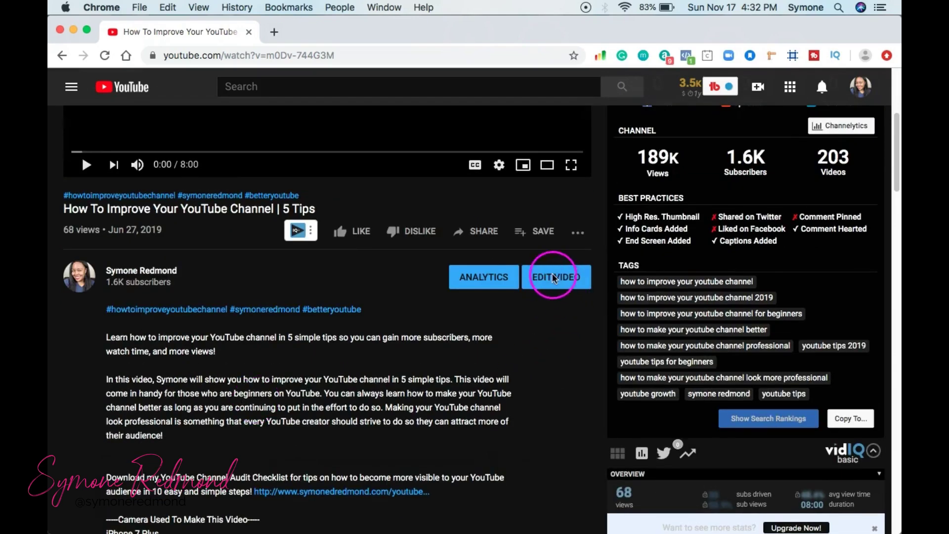
- In the video's Studio details, insert a new description line for '2:36 - check this out'
{"action": "left_click", "coordinate": [553, 282]}
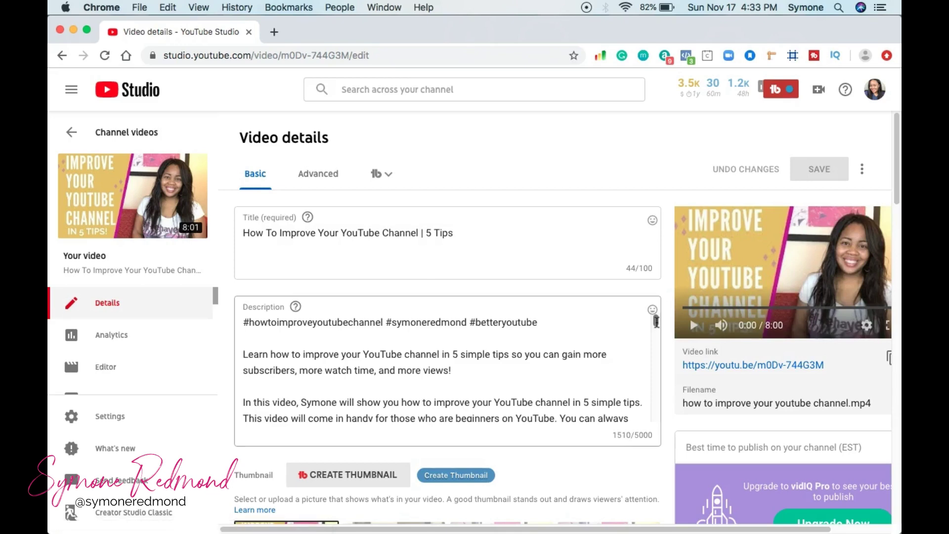
{"action": "mouse_move", "coordinate": [657, 324]}
{"action": "left_mouse_down"}
{"action": "mouse_move", "coordinate": [657, 342]}
{"action": "mouse_move", "coordinate": [656, 318]}
{"action": "left_mouse_up"}
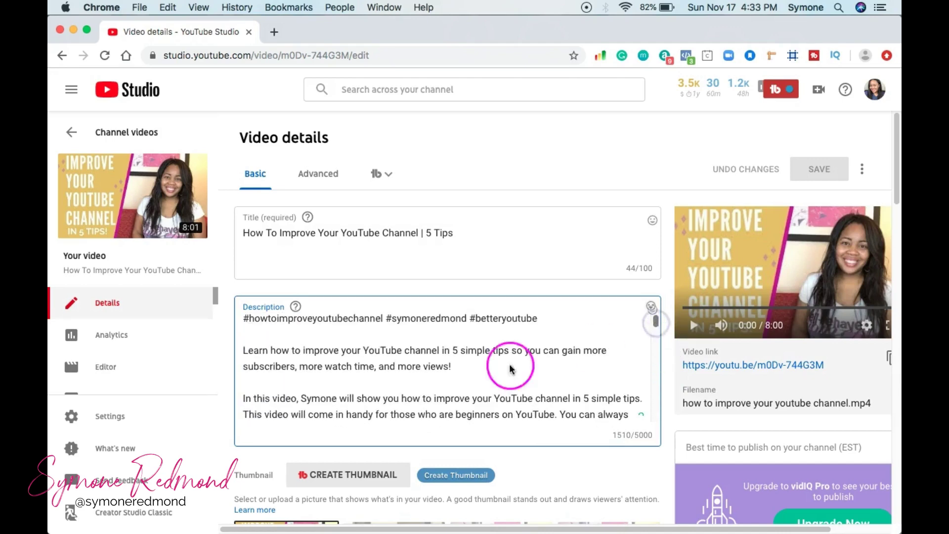
{"action": "left_click", "coordinate": [268, 336]}
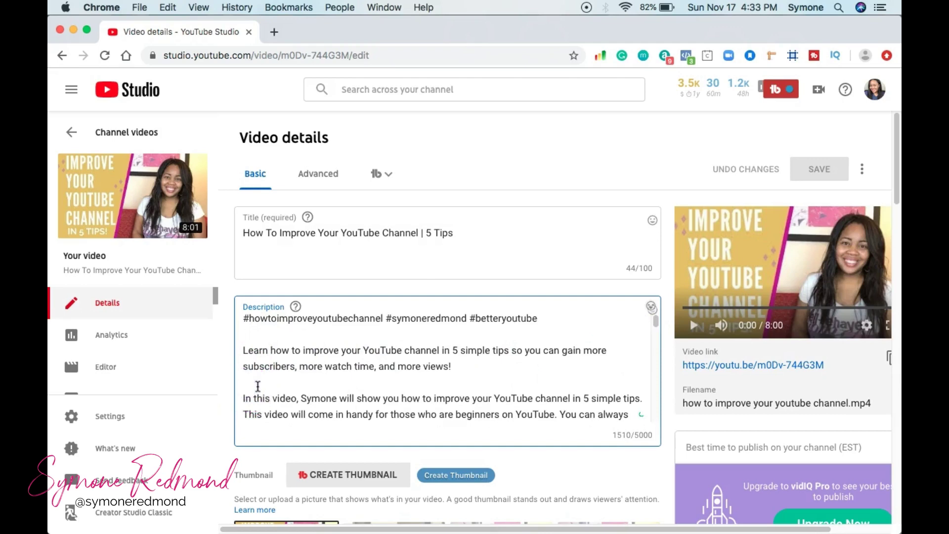
{"action": "left_click", "coordinate": [257, 386]}
{"action": "key", "text": "Return"}
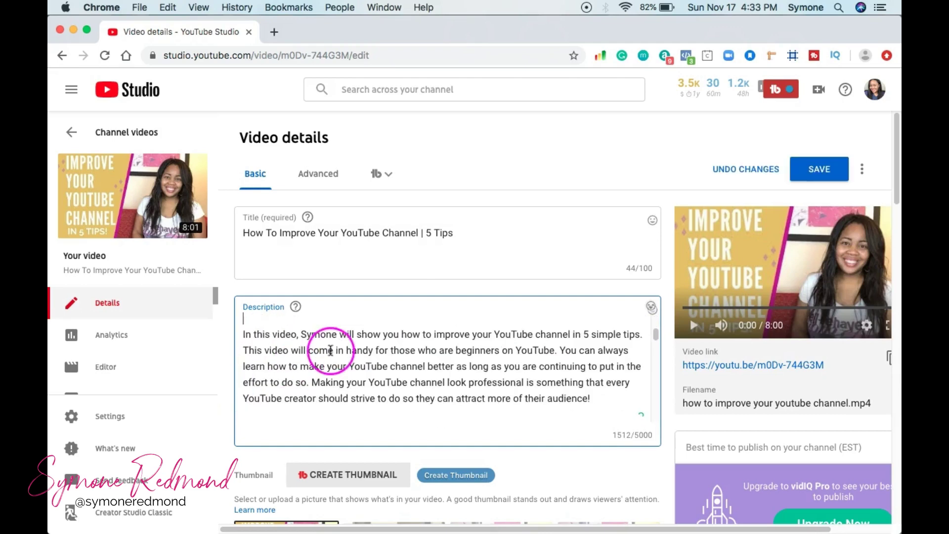
{"action": "scroll", "coordinate": [387, 366], "scroll_direction": "up", "scroll_amount": 3}
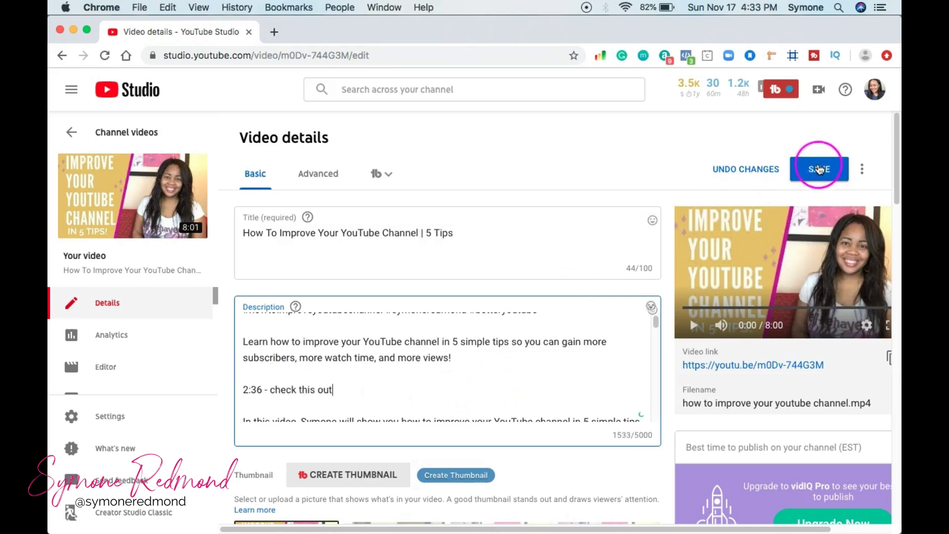
- Save the updated description and view the video on its public watch page
{"action": "left_click", "coordinate": [820, 170]}
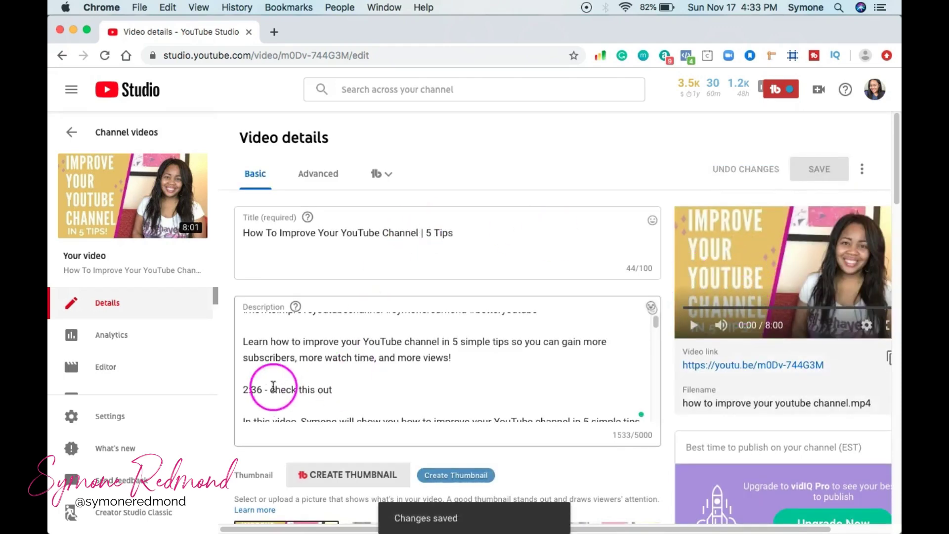
{"action": "mouse_move", "coordinate": [154, 205]}
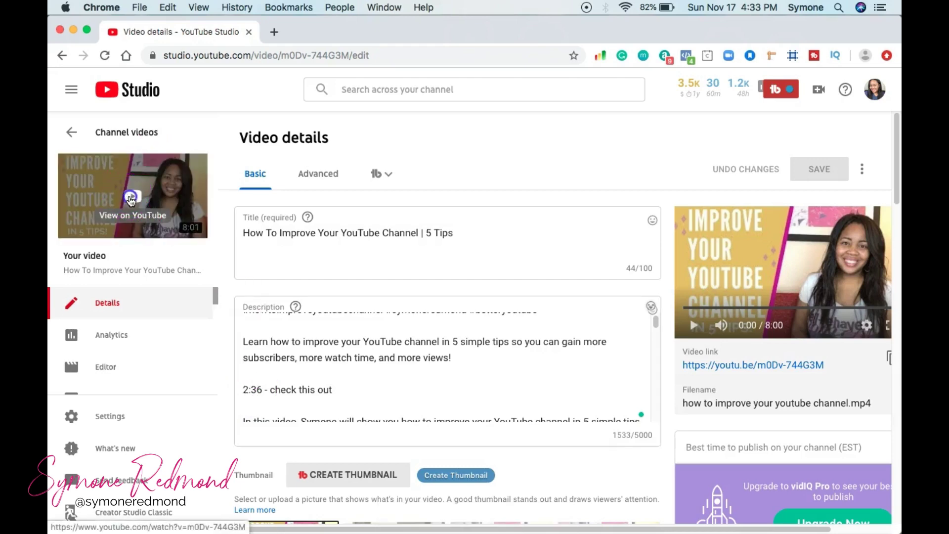
{"action": "left_click", "coordinate": [130, 199]}
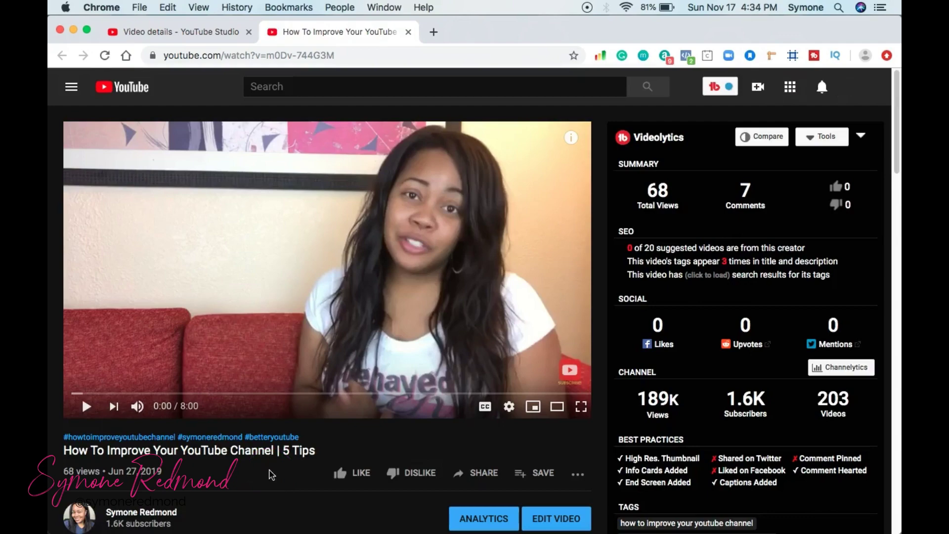
- Expand the description and follow the 2:36 timestamp, pausing the video around 2:37
{"action": "scroll", "coordinate": [271, 472], "scroll_direction": "down", "scroll_amount": 5}
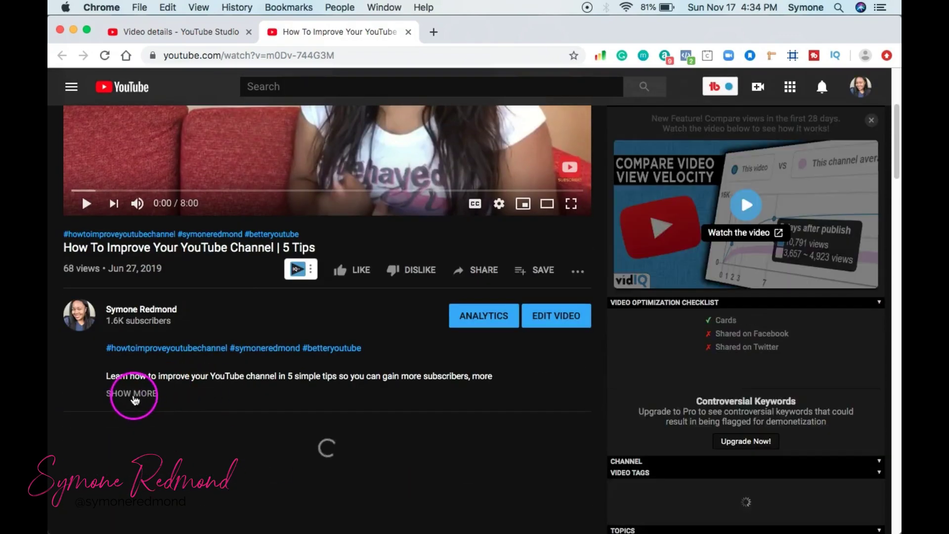
{"action": "left_click", "coordinate": [133, 396]}
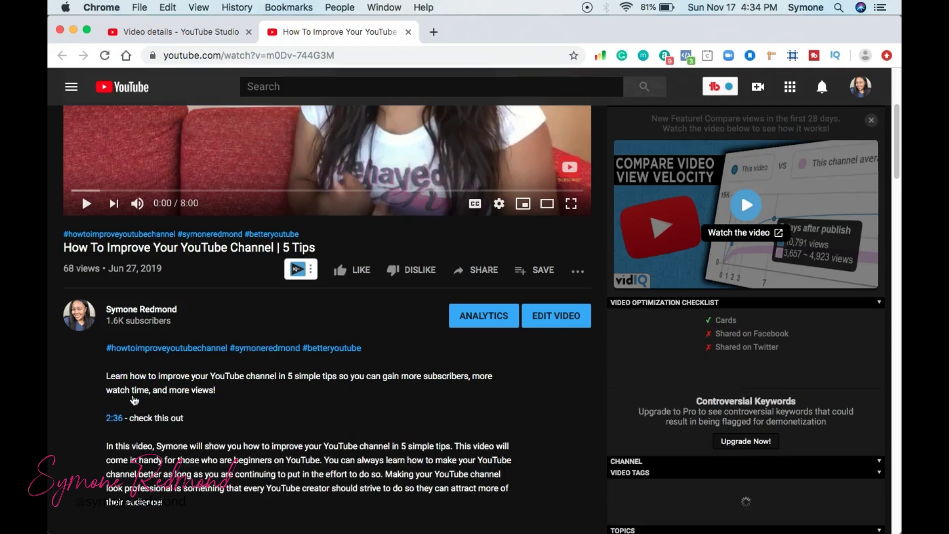
{"action": "scroll", "coordinate": [161, 398], "scroll_direction": "down", "scroll_amount": 2}
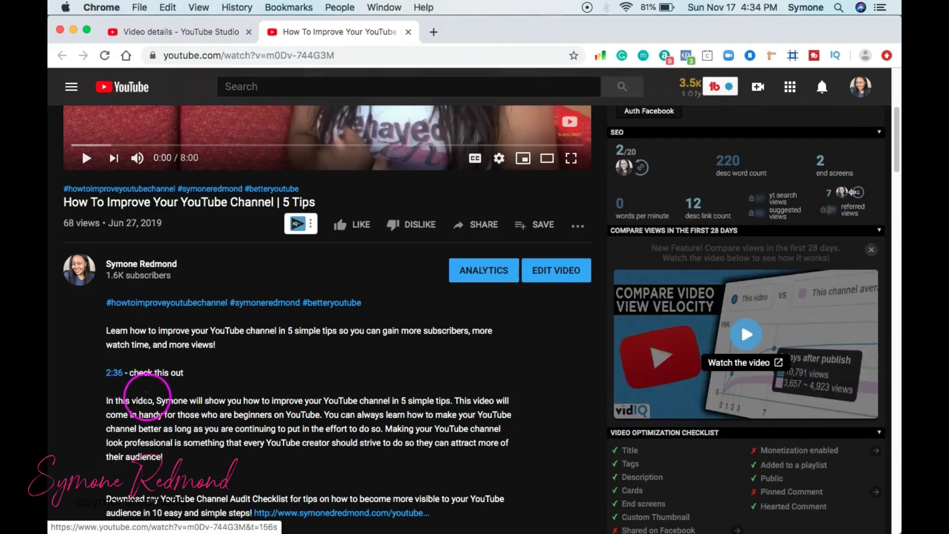
{"action": "left_click", "coordinate": [115, 379]}
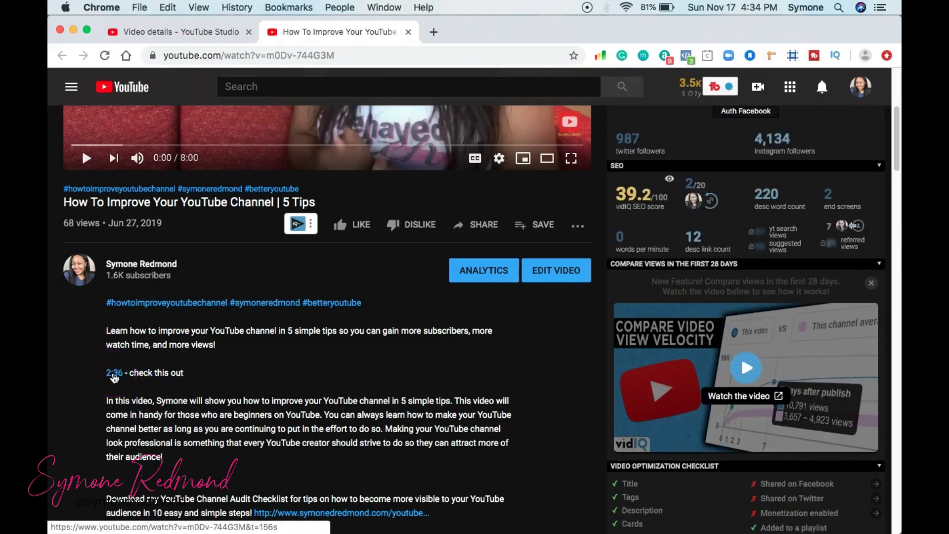
{"action": "left_click", "coordinate": [114, 375]}
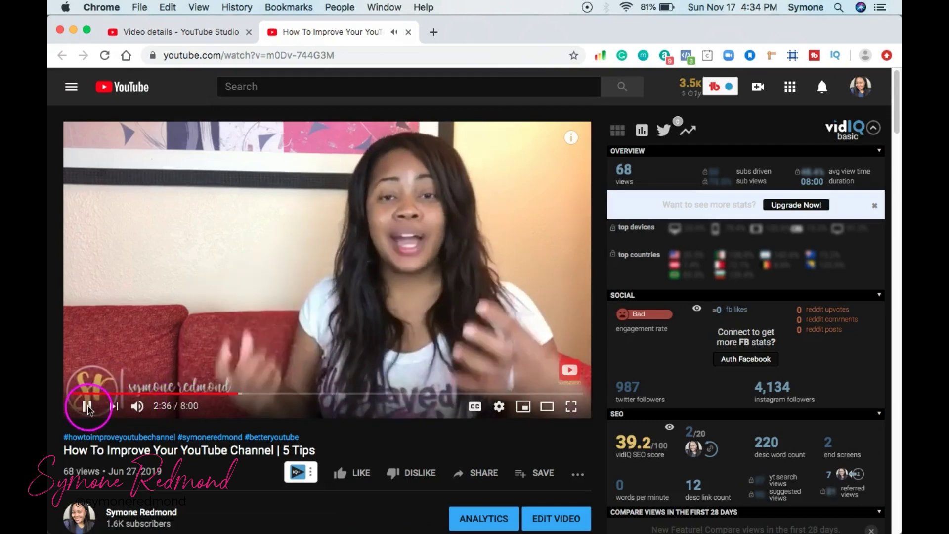
{"action": "left_click", "coordinate": [87, 406]}
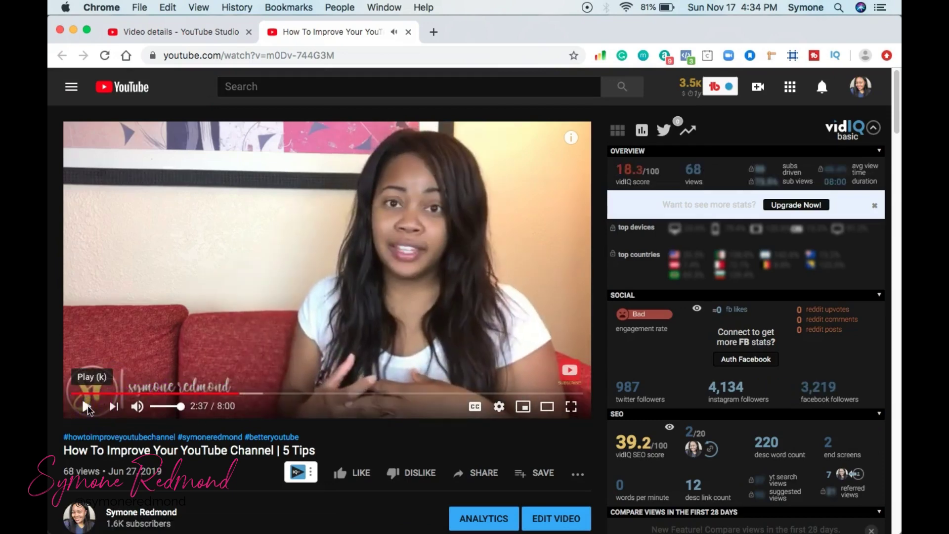
- Rewind the video to about 0:15 and confirm the 2:36 link jumps there again
{"action": "left_click", "coordinate": [153, 433]}
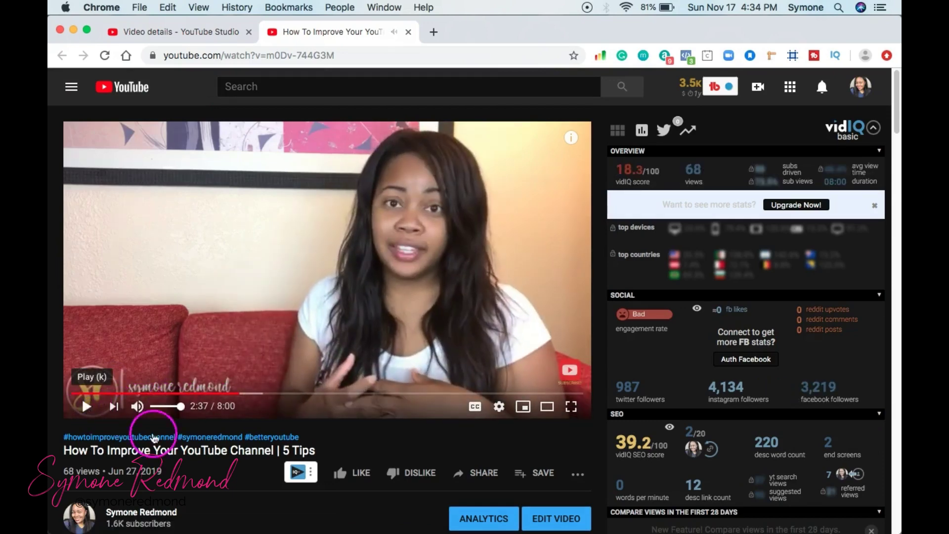
{"action": "scroll", "coordinate": [151, 426], "scroll_direction": "down", "scroll_amount": 5}
{"action": "left_click", "coordinate": [149, 415]}
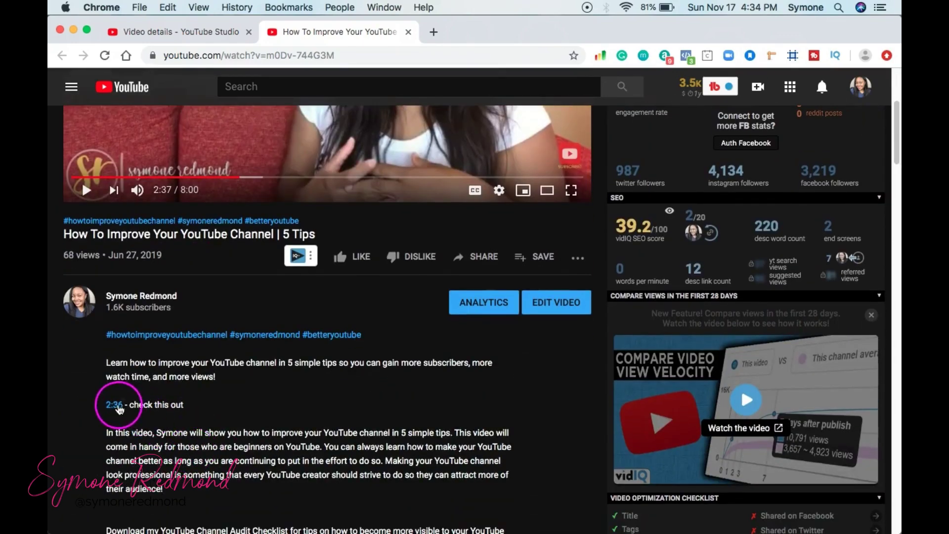
{"action": "left_click", "coordinate": [242, 178]}
{"action": "left_click_drag", "start_coordinate": [242, 182], "coordinate": [79, 182]}
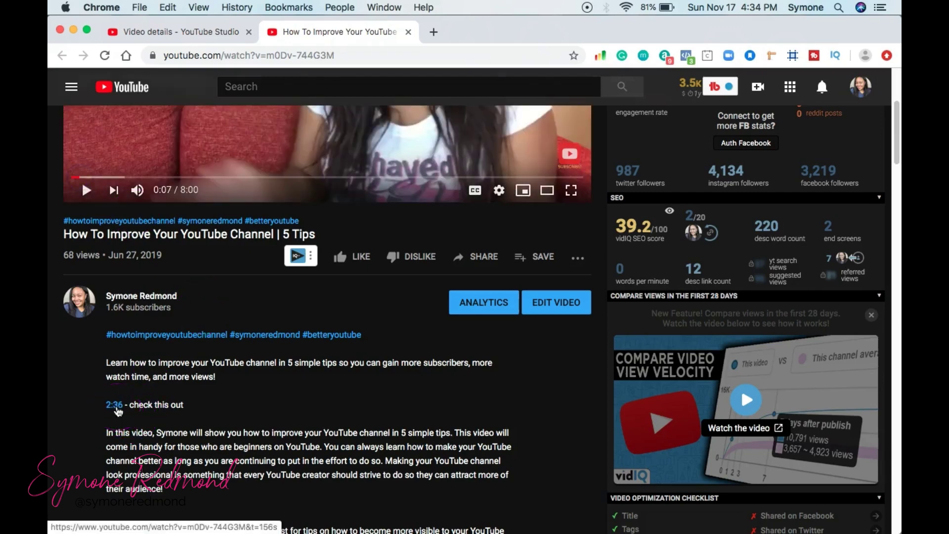
{"action": "left_click", "coordinate": [117, 410]}
{"action": "left_click", "coordinate": [88, 407]}
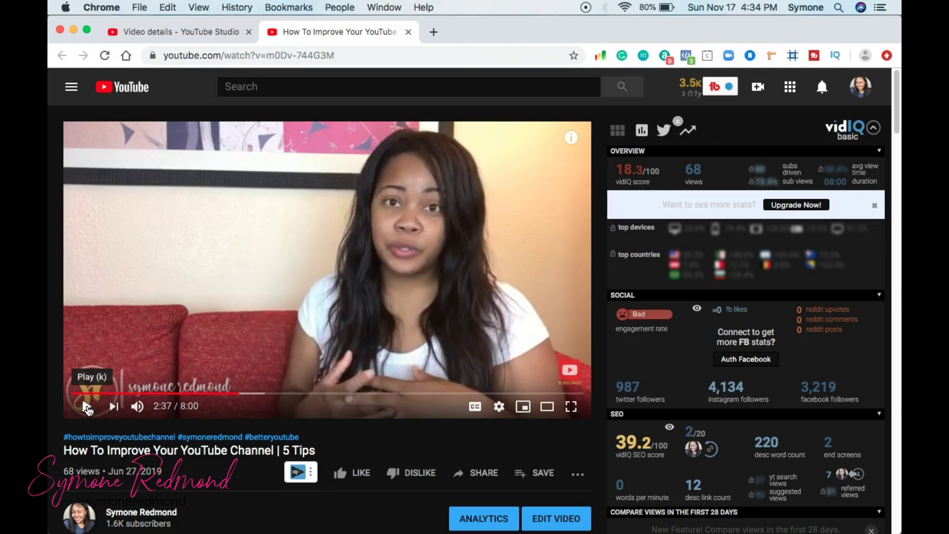
{"action": "left_click", "coordinate": [381, 63]}
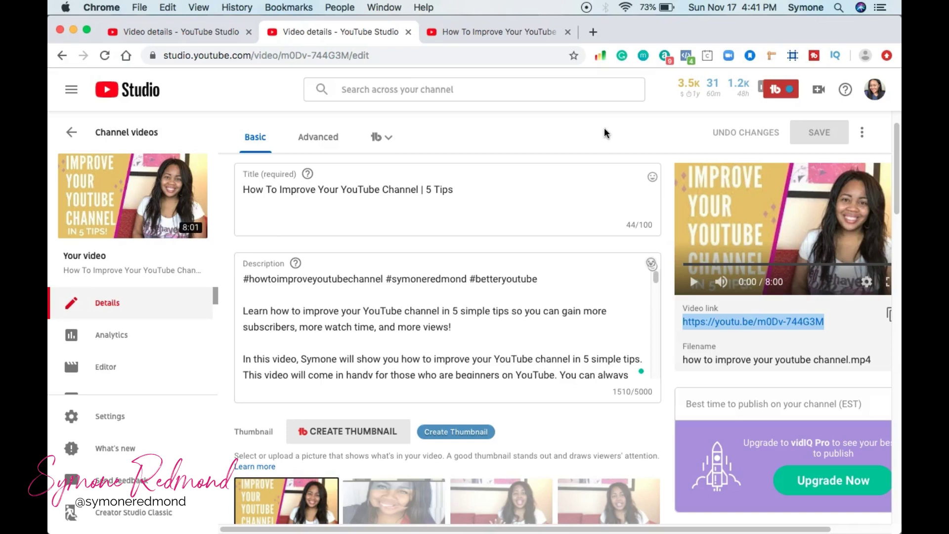
- Select the video's short youtu.be link in Studio and load it in the watch-page tab
{"action": "left_click", "coordinate": [824, 328]}
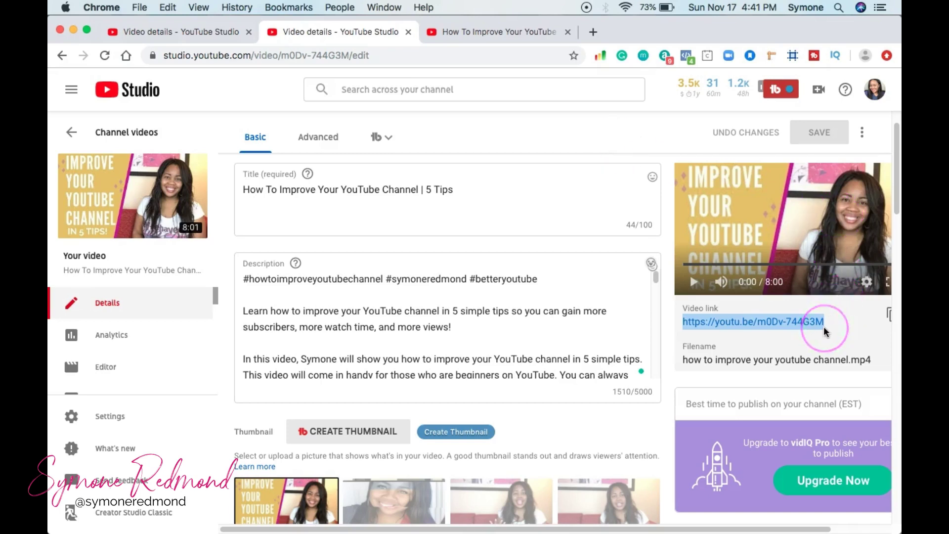
{"action": "left_click", "coordinate": [468, 30]}
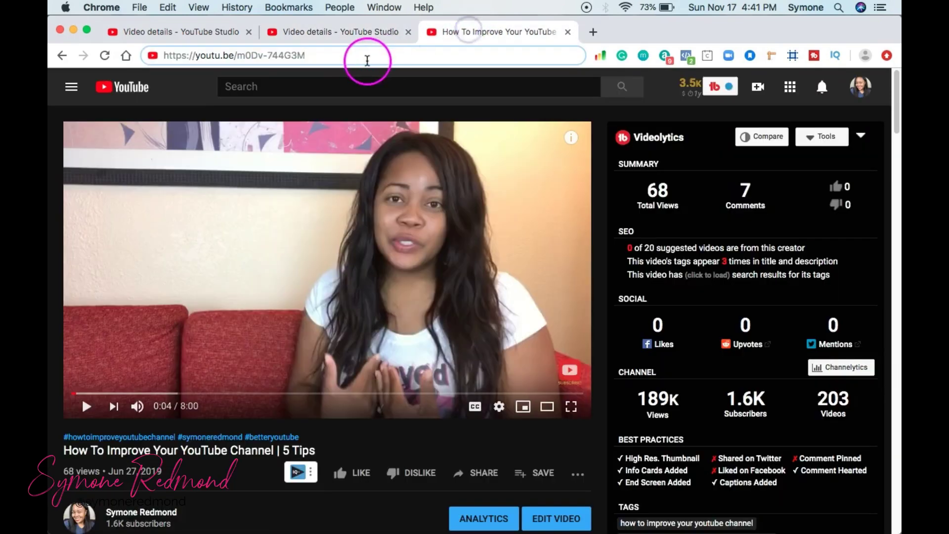
- Append ?t=50s to the video's address and copy the full 50-second link
{"action": "left_click", "coordinate": [367, 60]}
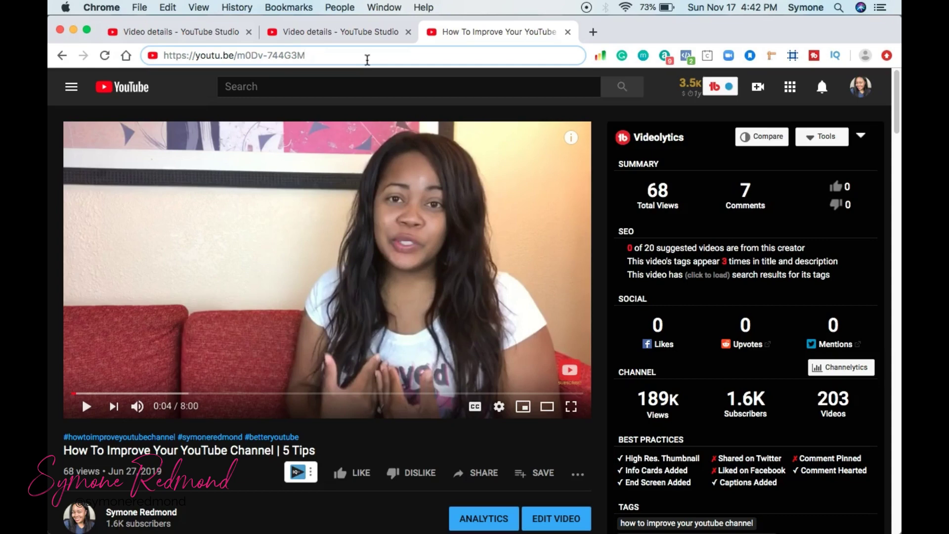
{"action": "type", "text": "?"}
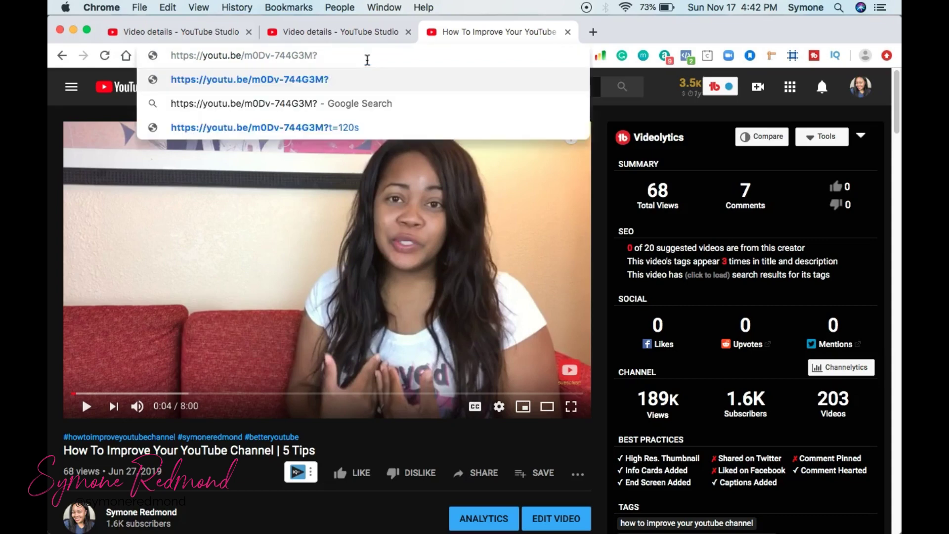
{"action": "type", "text": "t="}
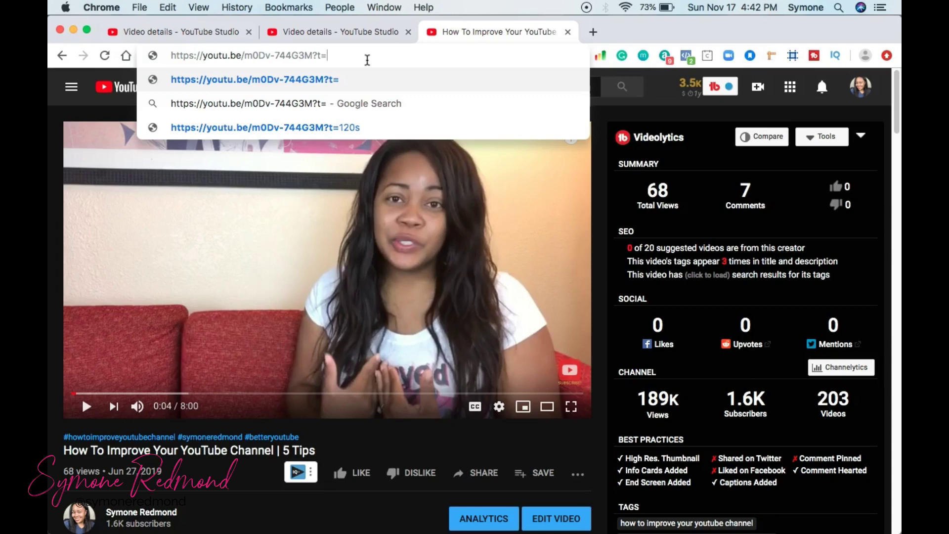
{"action": "type", "text": "50"}
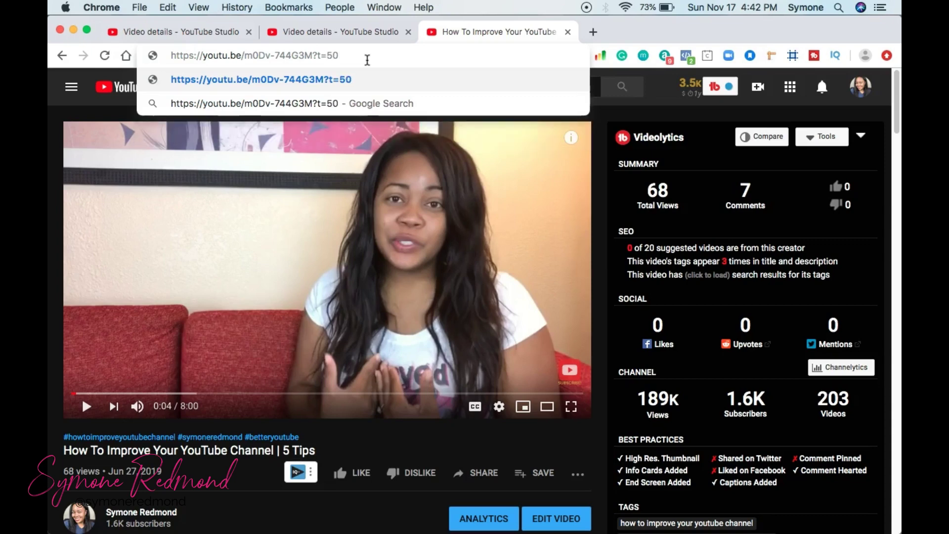
{"action": "type", "text": "s"}
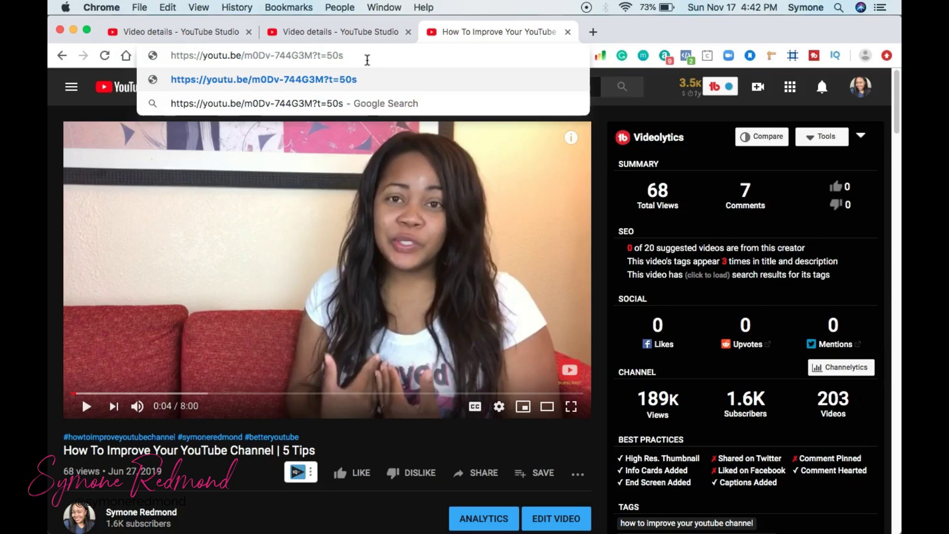
{"action": "left_click_drag", "start_coordinate": [346, 56], "coordinate": [184, 40]}
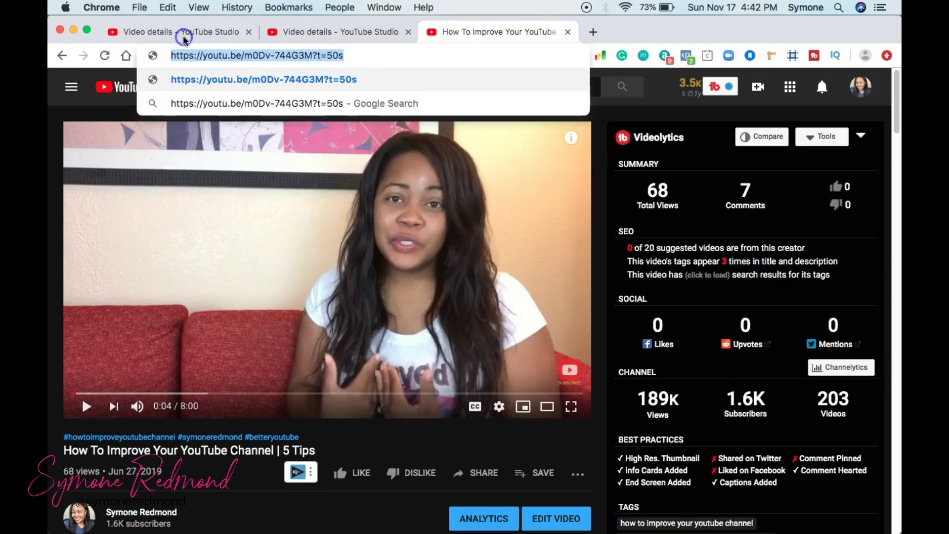
{"action": "key", "text": "super+c"}
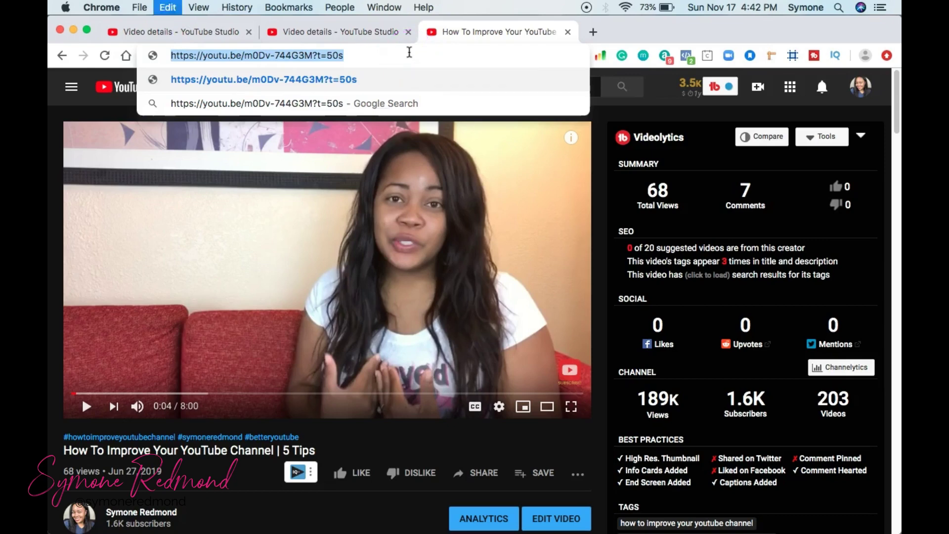
{"action": "left_click", "coordinate": [594, 32]}
- Paste and load the ?t=50s link in the new tab, pausing playback at 0:50
{"action": "key", "text": "super+v"}
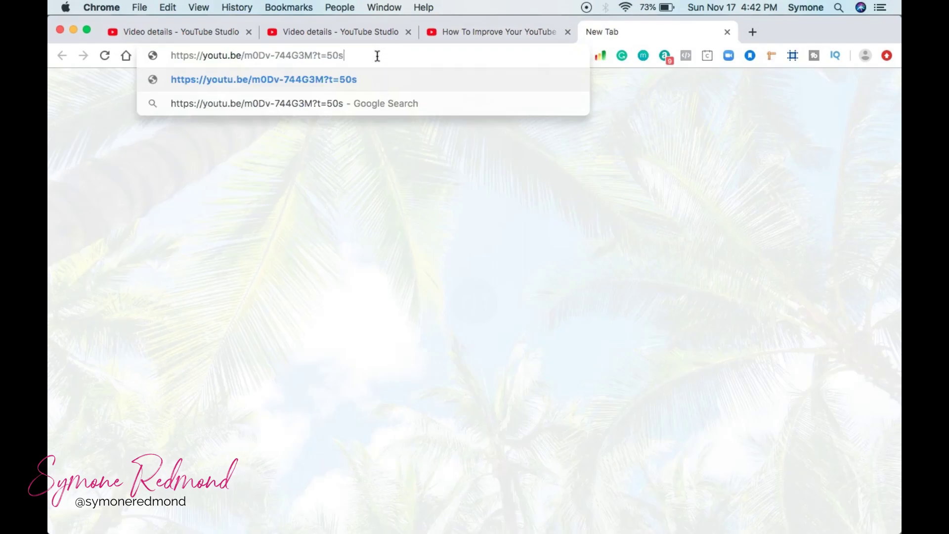
{"action": "key", "text": "Return"}
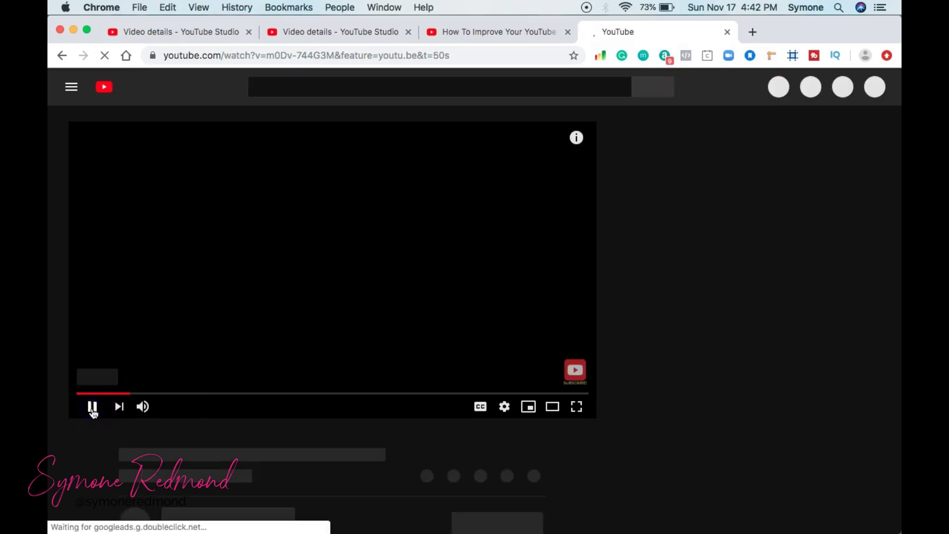
{"action": "left_click", "coordinate": [92, 412]}
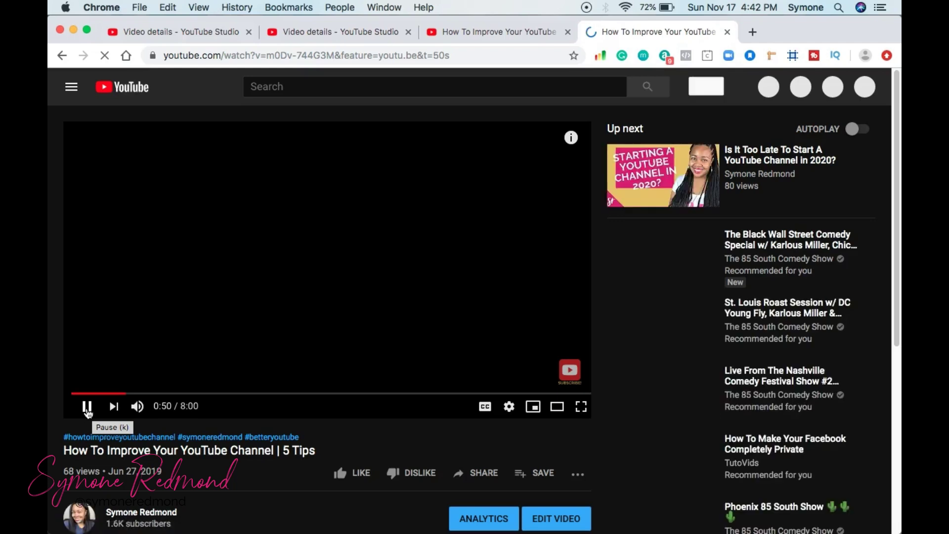
{"action": "left_click", "coordinate": [89, 412]}
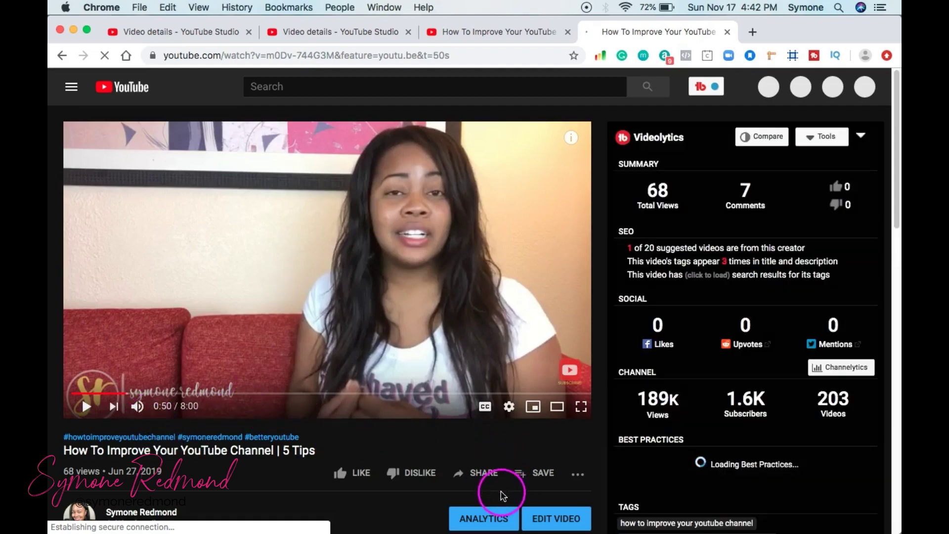
{"action": "scroll", "coordinate": [504, 495], "scroll_direction": "down", "scroll_amount": 4}
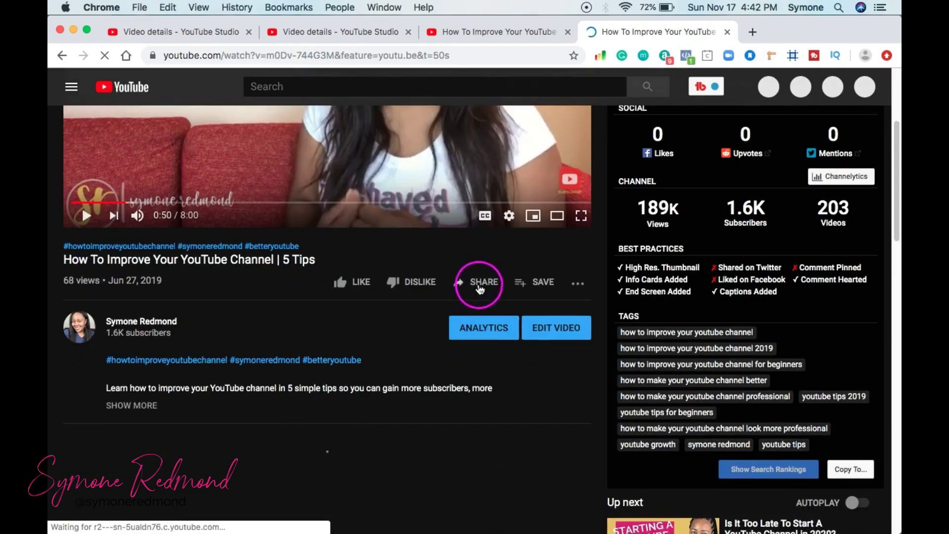
- In the video's Share dialog, enable Start at 0:50 so the link ends with ?t=50
{"action": "left_click", "coordinate": [477, 286]}
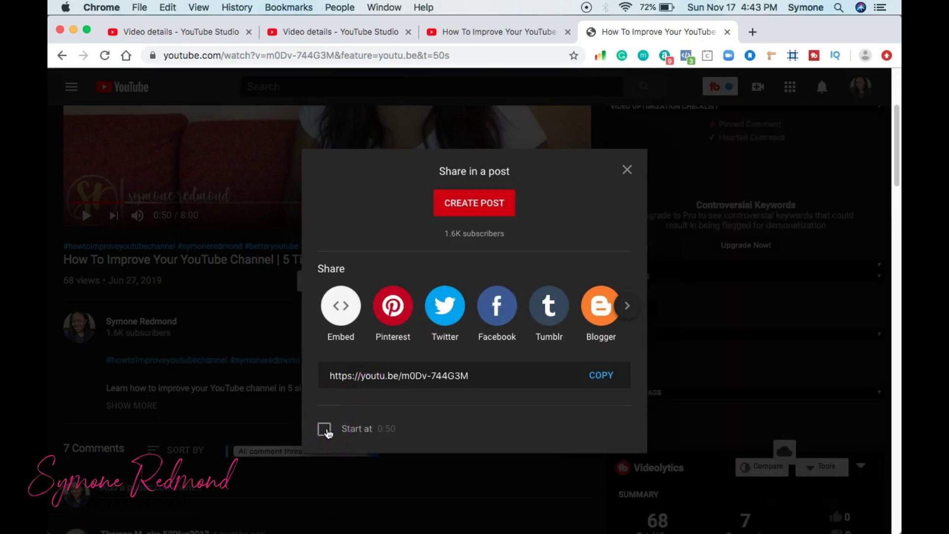
{"action": "left_click_drag", "start_coordinate": [430, 405], "coordinate": [528, 422]}
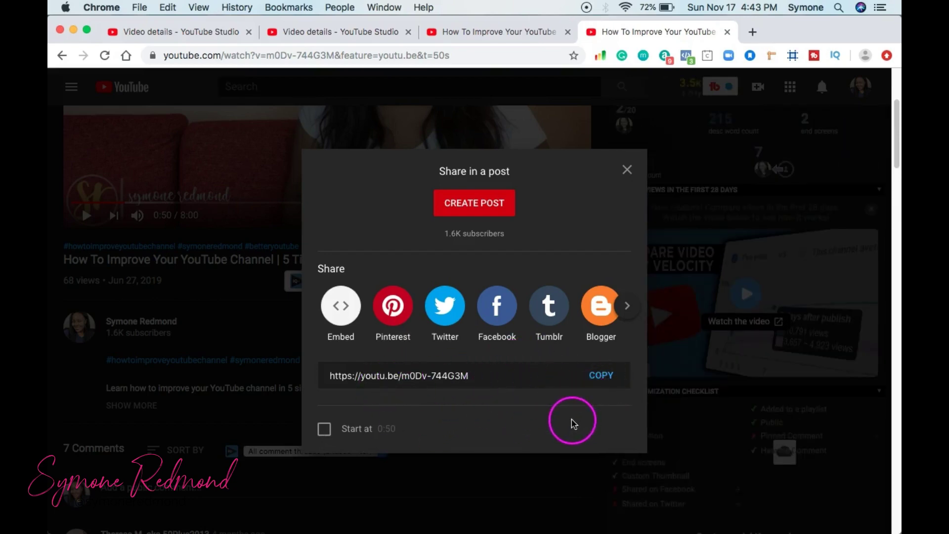
{"action": "left_click", "coordinate": [324, 430]}
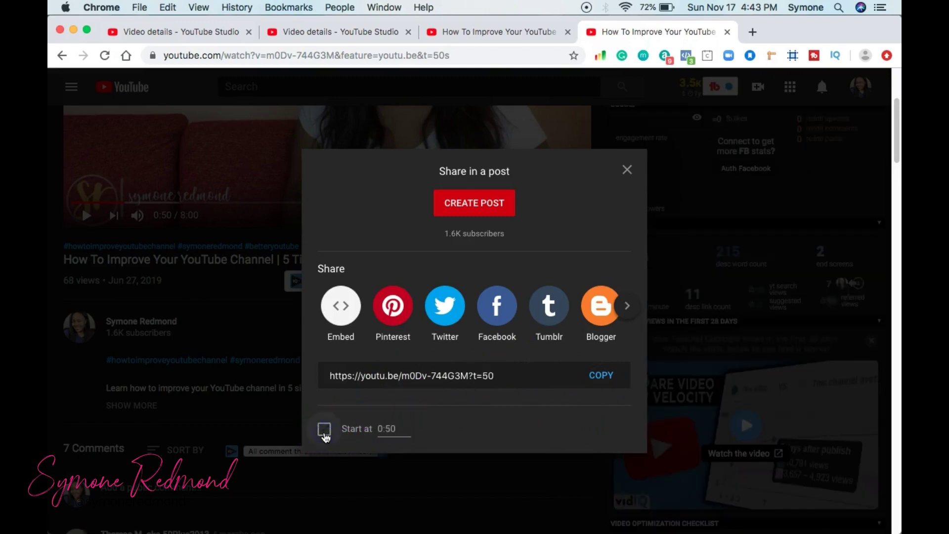